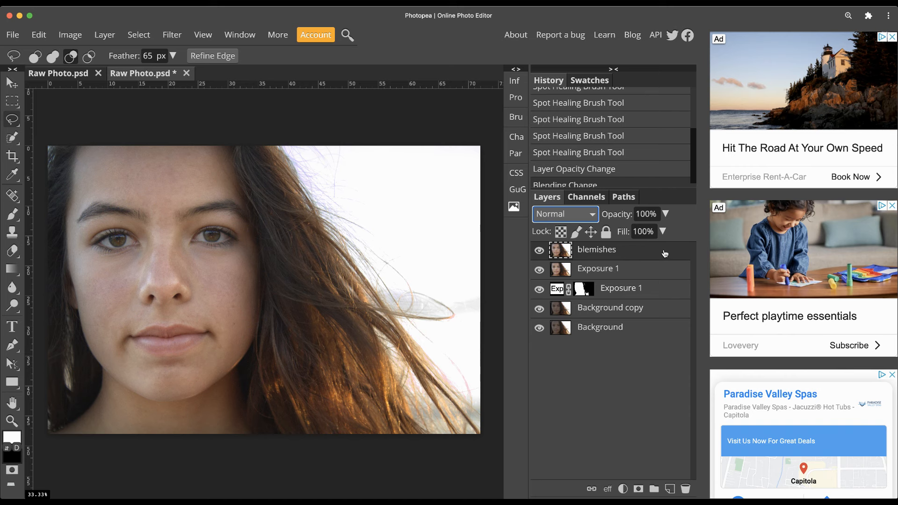
- Duplicate the blemishes layer, name the copy "eyes", and clear any active selection
drag(666, 253, 671, 491)
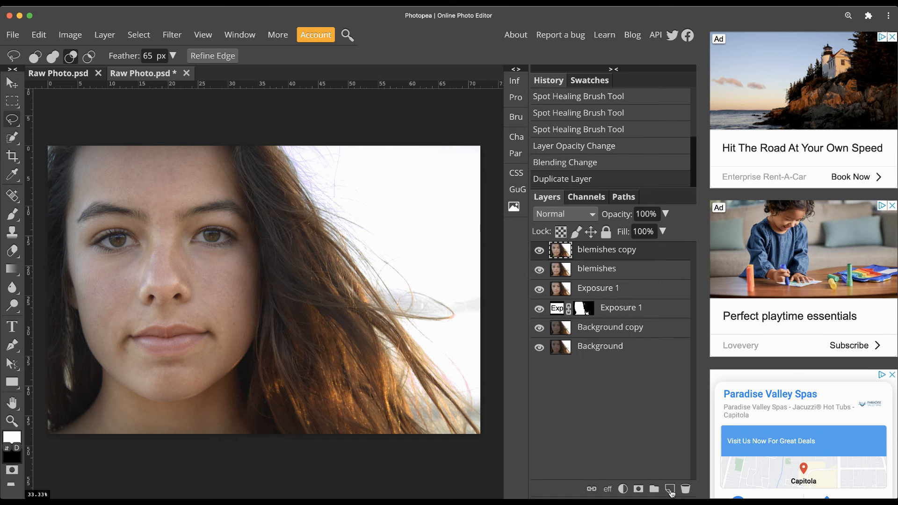
double_click(606, 249)
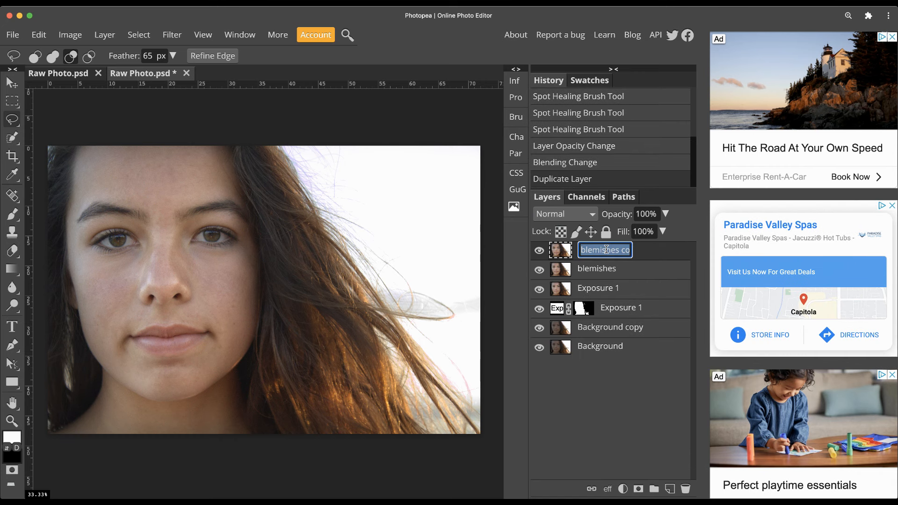
text(eyes)
key(Return)
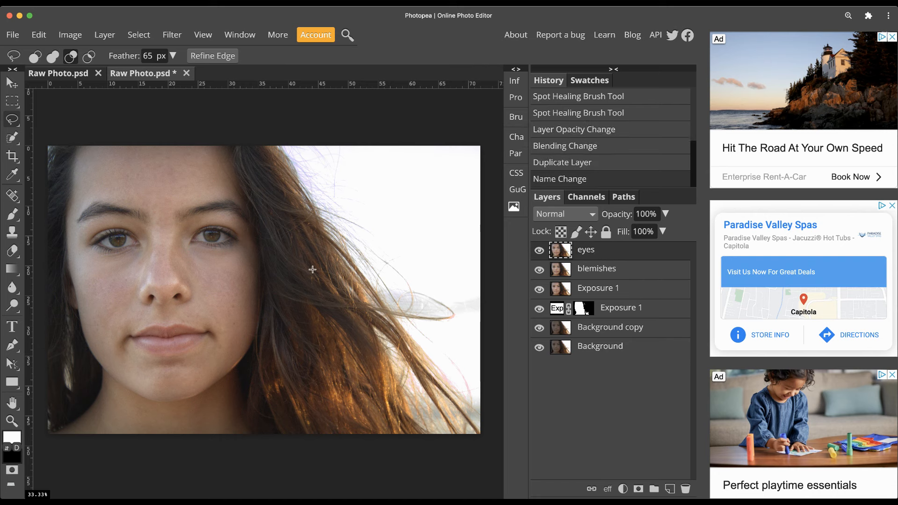
key(ctrl+d)
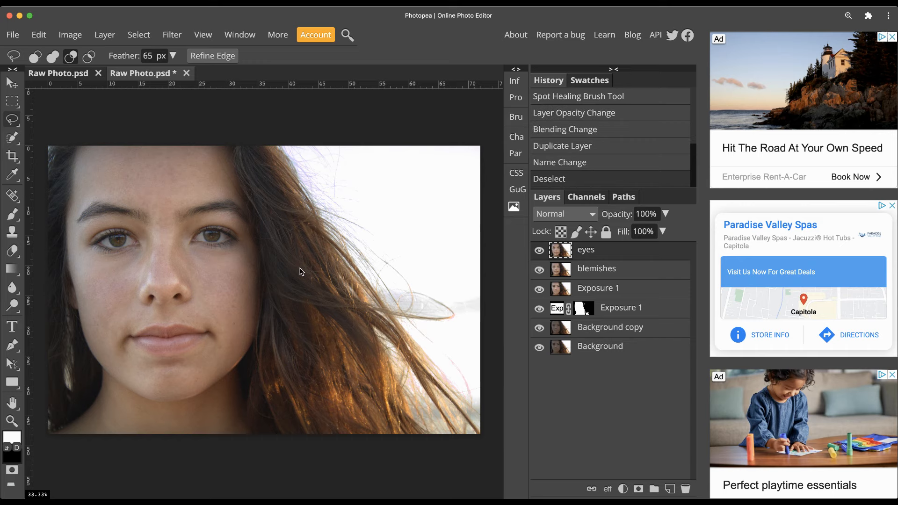
- Set the eyes layer's blend mode to Color Dodge and its opacity to 67%, judging the effect on the eyes
key(ctrl+plus)
key(ctrl+plus)
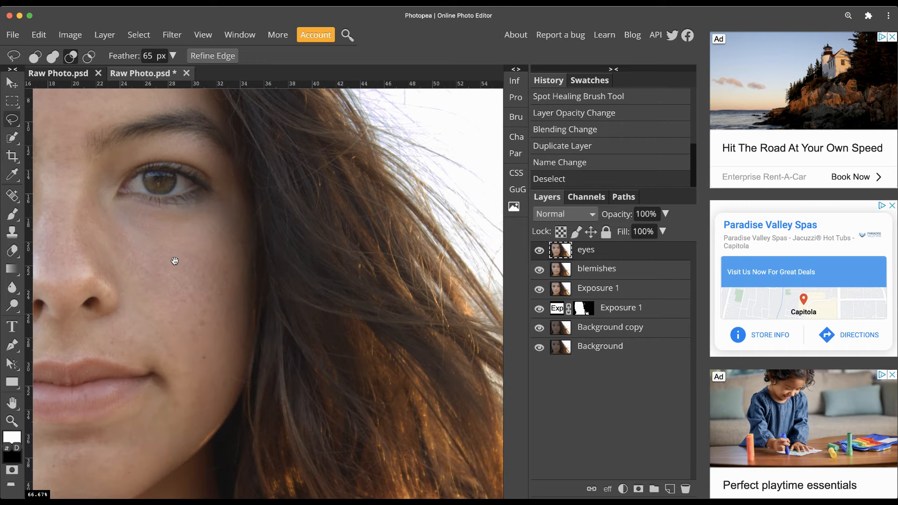
drag(174, 261, 337, 286)
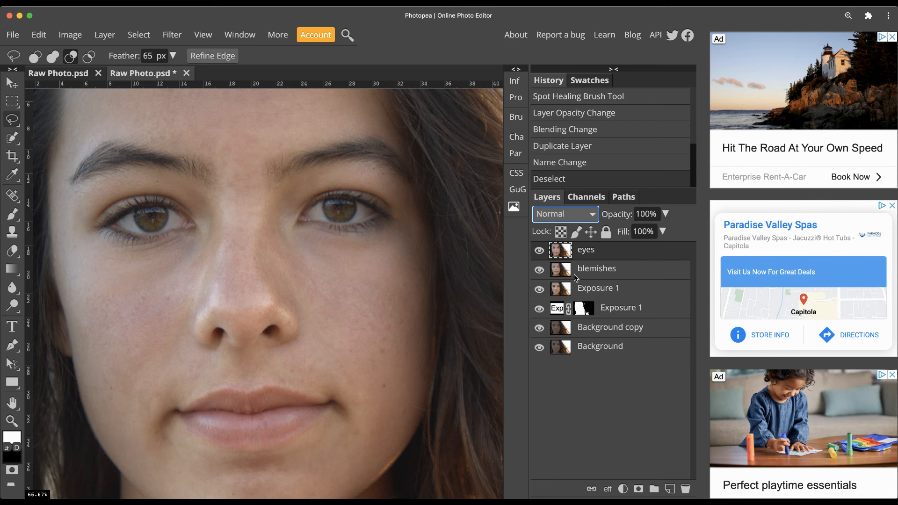
key(shift+alt+m)
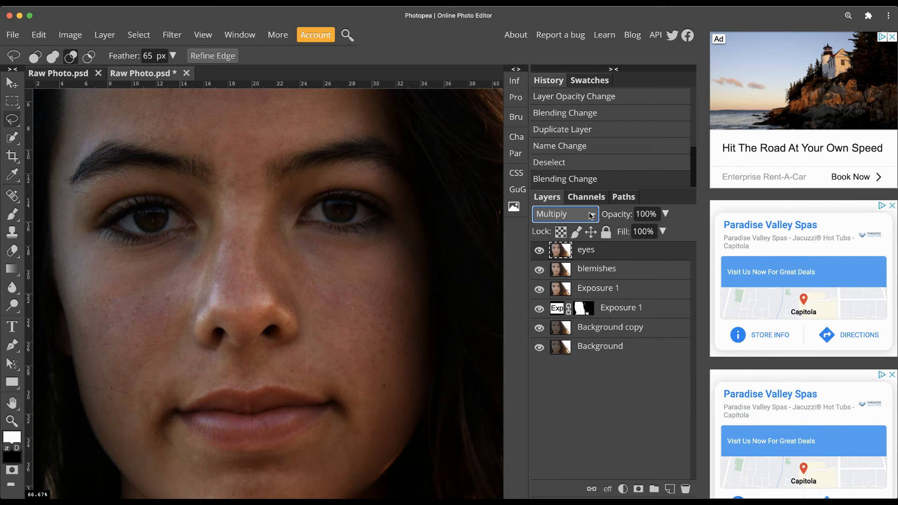
click(589, 250)
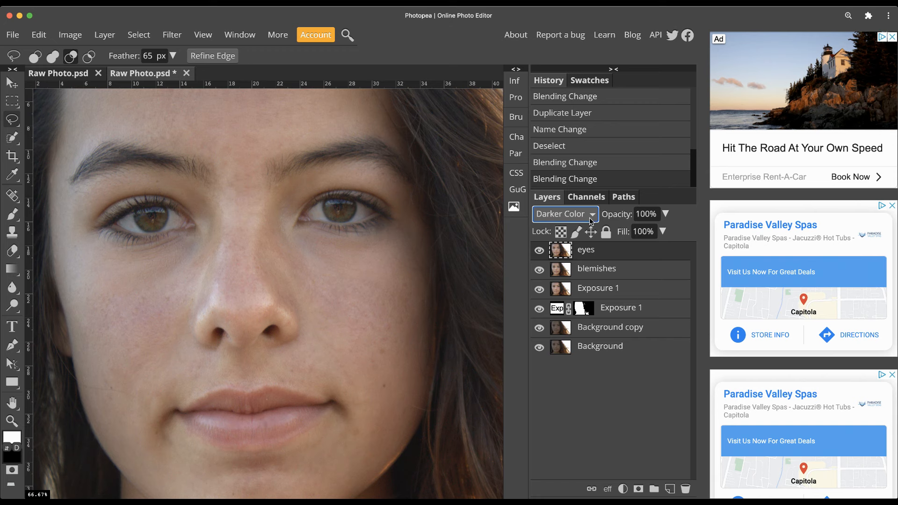
key(Down)
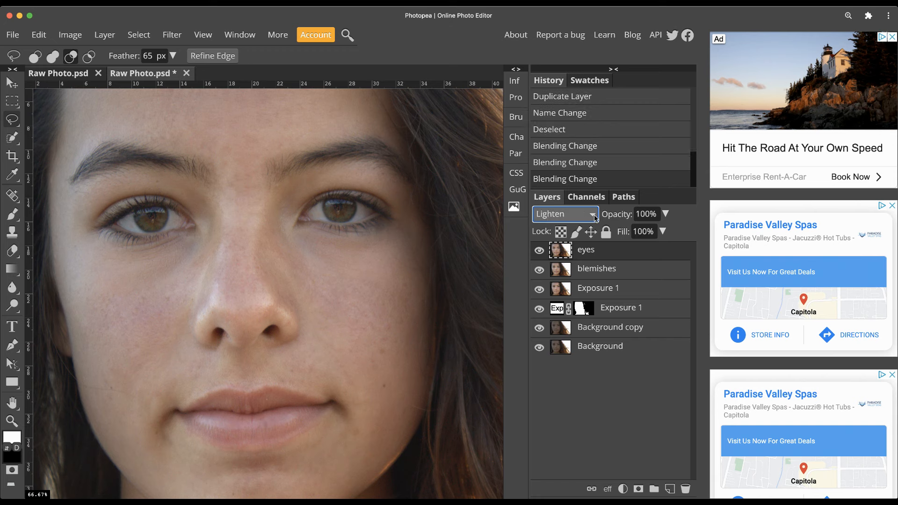
key(Down)
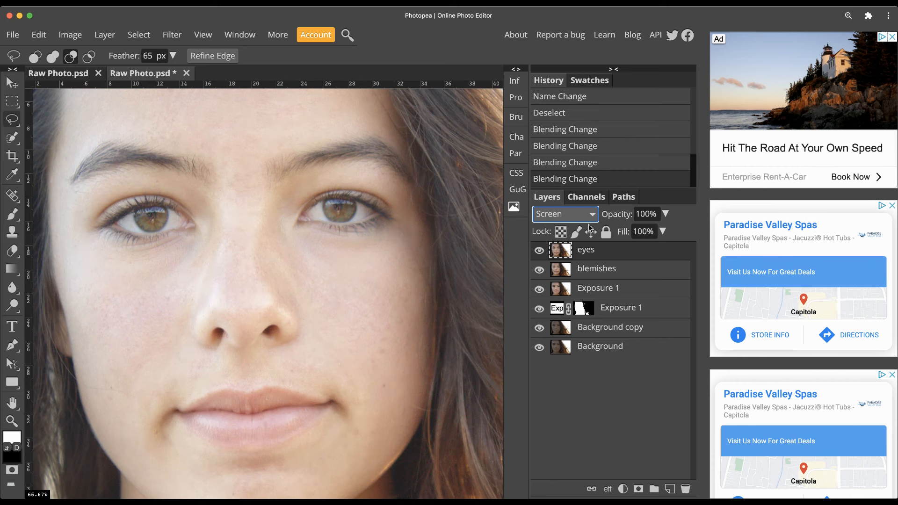
key(Down)
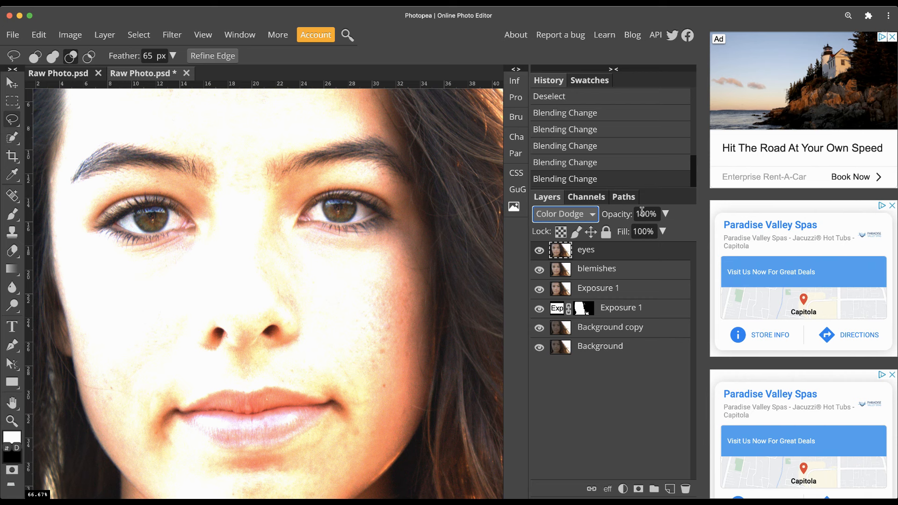
click(664, 217)
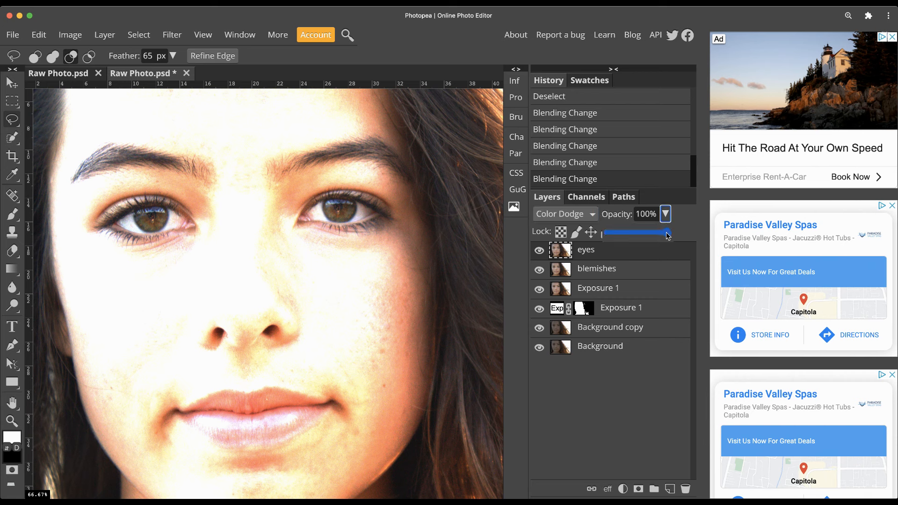
drag(668, 236, 648, 237)
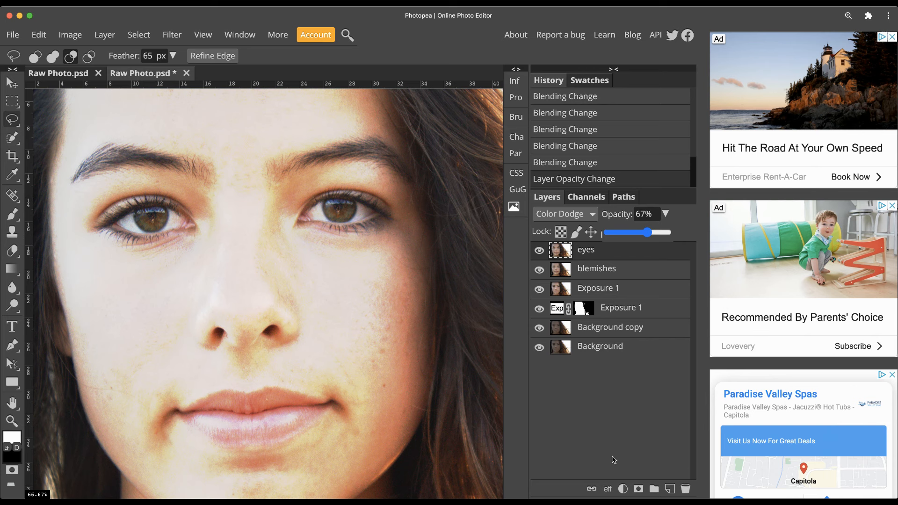
- Add a black mask that hides the whole eyes layer, and toggle the layer's visibility to check it
click(639, 490)
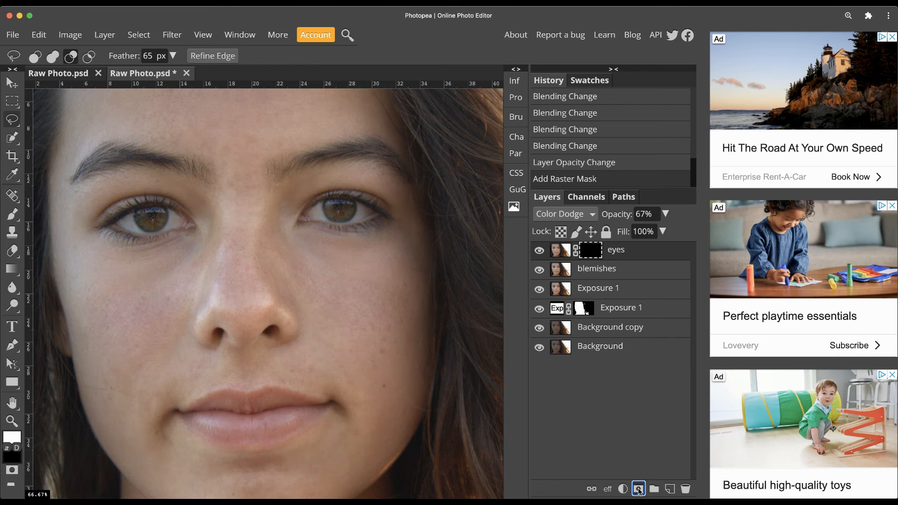
click(540, 254)
click(541, 254)
click(541, 254)
click(540, 254)
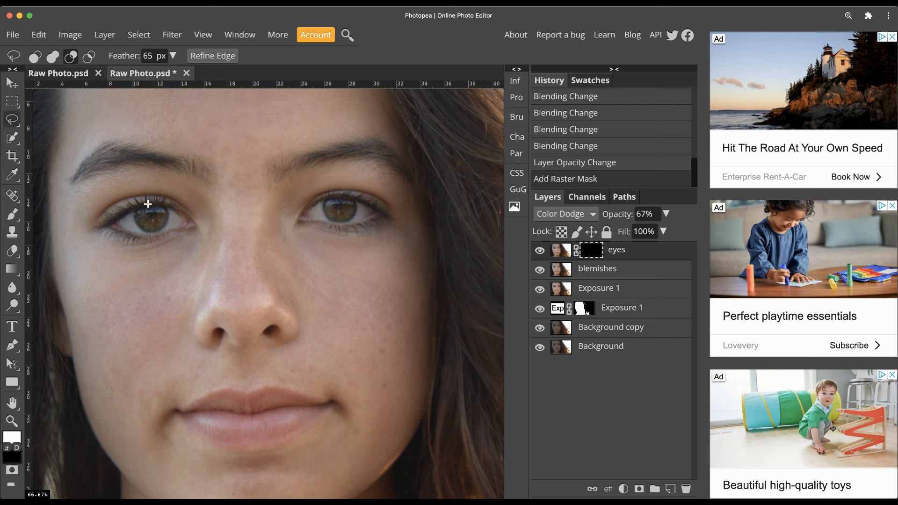
- Lasso the eye on the photo's left side with the selection feather set to 8 px
mouse_move(148, 203)
mouse_down()
mouse_move(110, 224)
mouse_move(149, 235)
mouse_move(190, 227)
mouse_move(179, 214)
mouse_move(140, 204)
mouse_up()
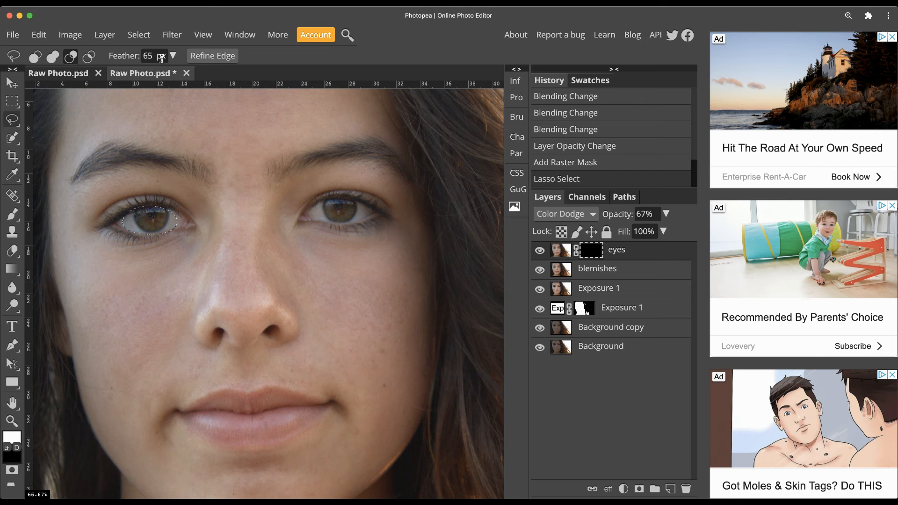
key(ctrl+d)
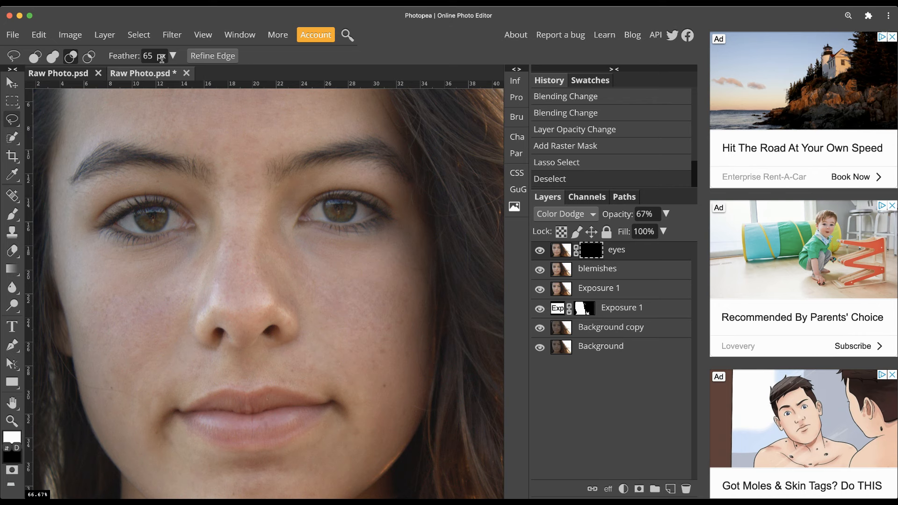
click(174, 56)
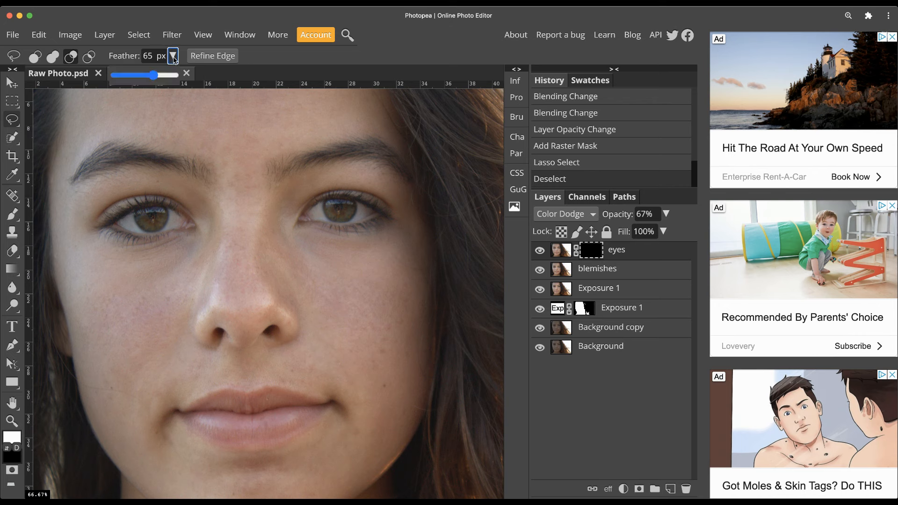
drag(153, 76, 121, 80)
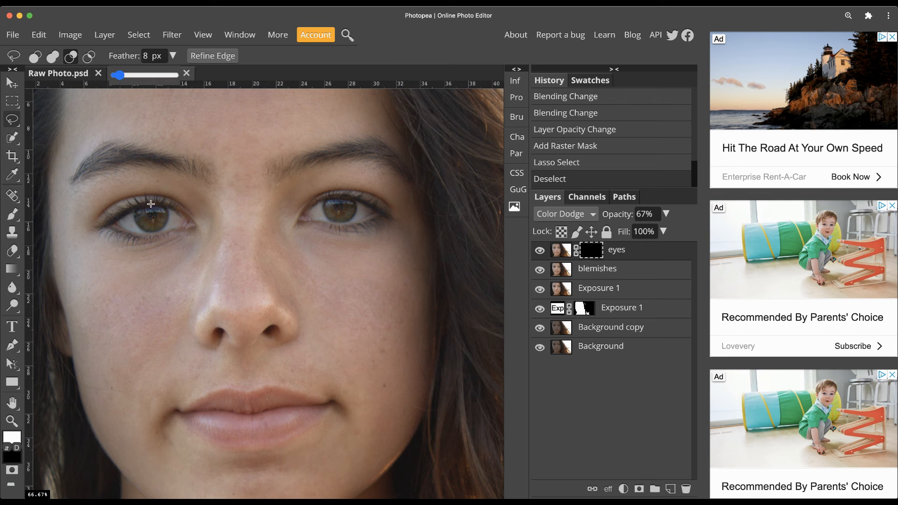
mouse_move(150, 204)
mouse_down()
mouse_move(109, 222)
mouse_move(141, 235)
mouse_move(191, 227)
mouse_move(151, 203)
mouse_up()
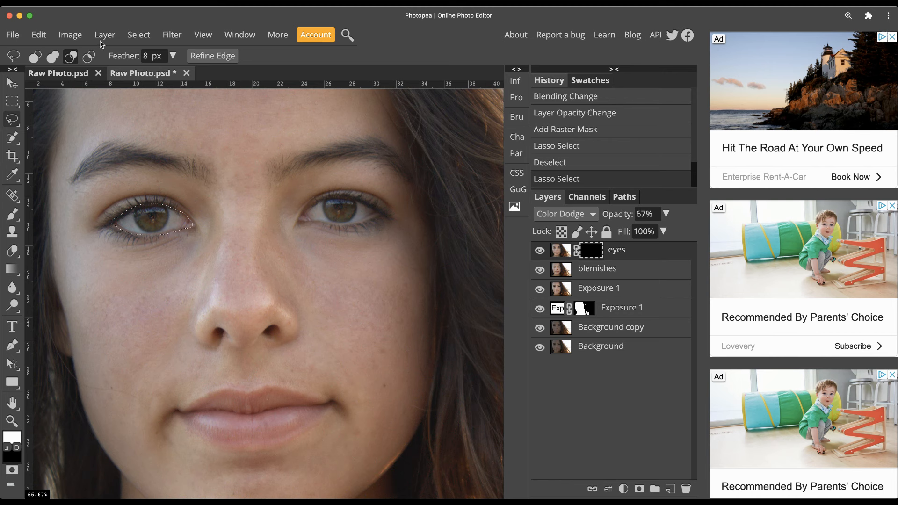
- Fill the selected eye area on the eyes layer's mask with the white foreground color at 100% opacity
click(39, 35)
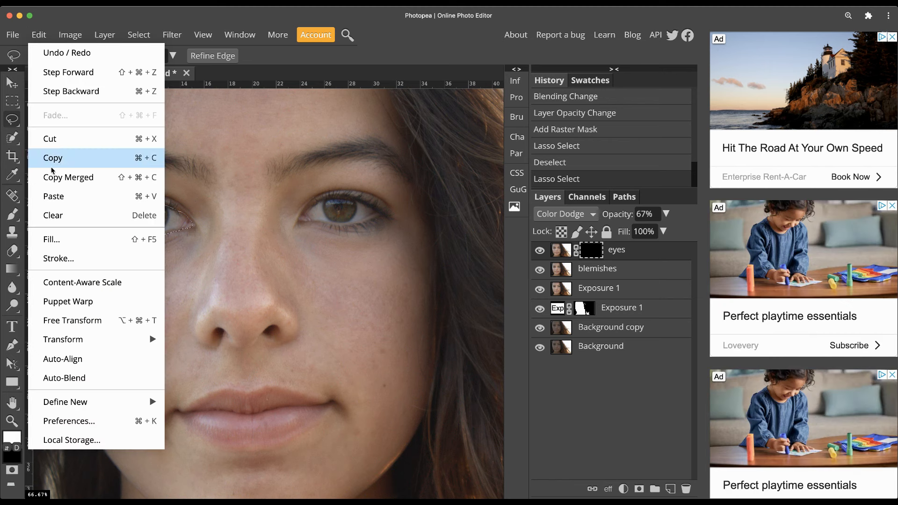
click(57, 237)
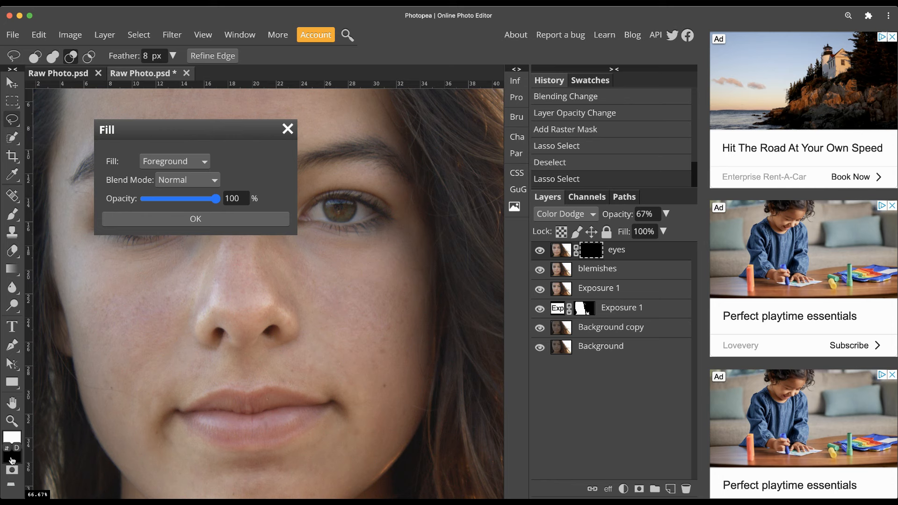
key(x)
key(x)
key(x)
key(x)
click(205, 219)
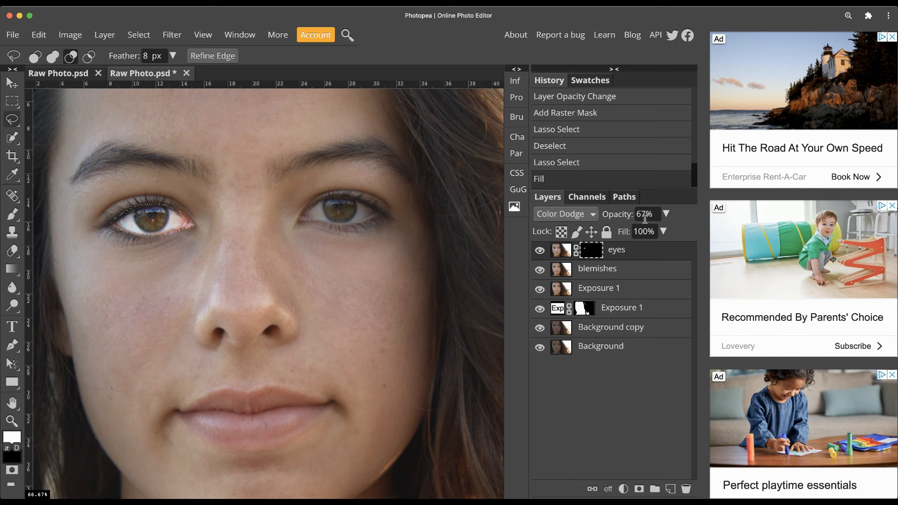
- Lower the eyes layer's opacity to 50%, inspect the brightened eye up close, and clear the selection
click(666, 213)
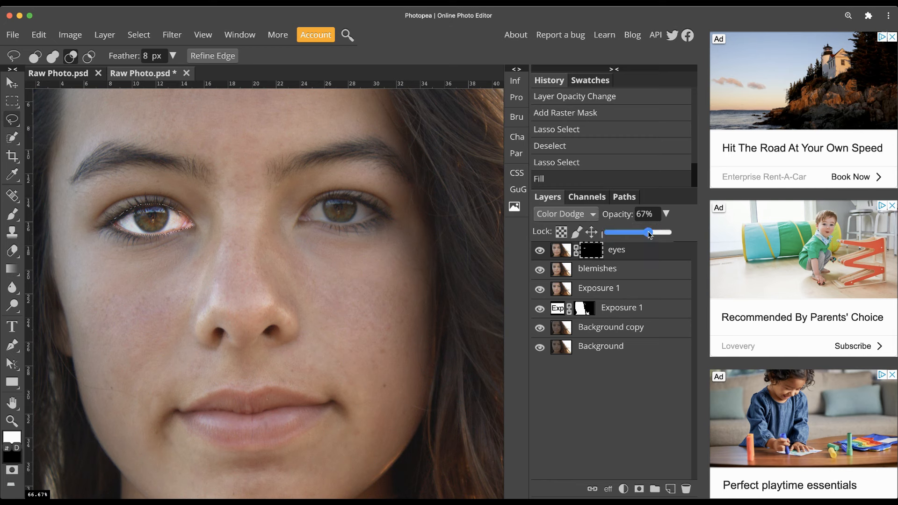
mouse_move(650, 234)
mouse_down()
mouse_move(620, 235)
mouse_move(641, 237)
mouse_up()
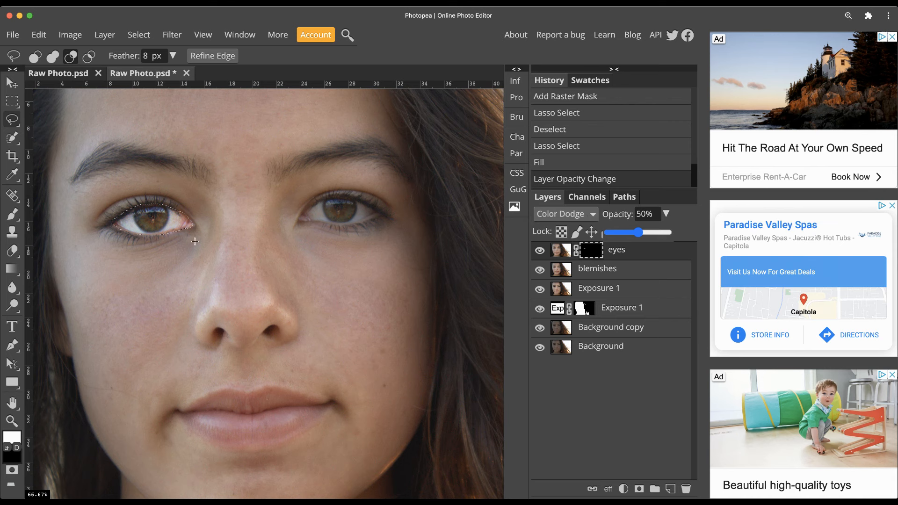
key(ctrl+plus)
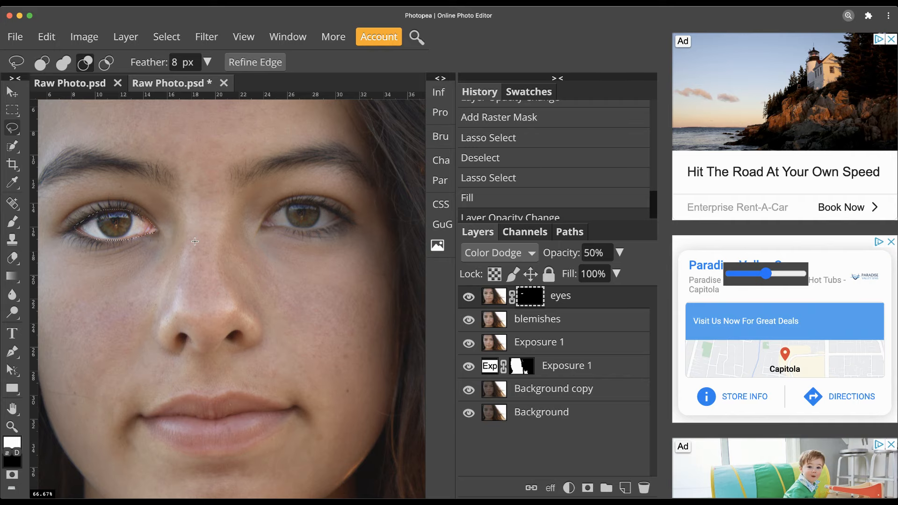
key(ctrl+minus)
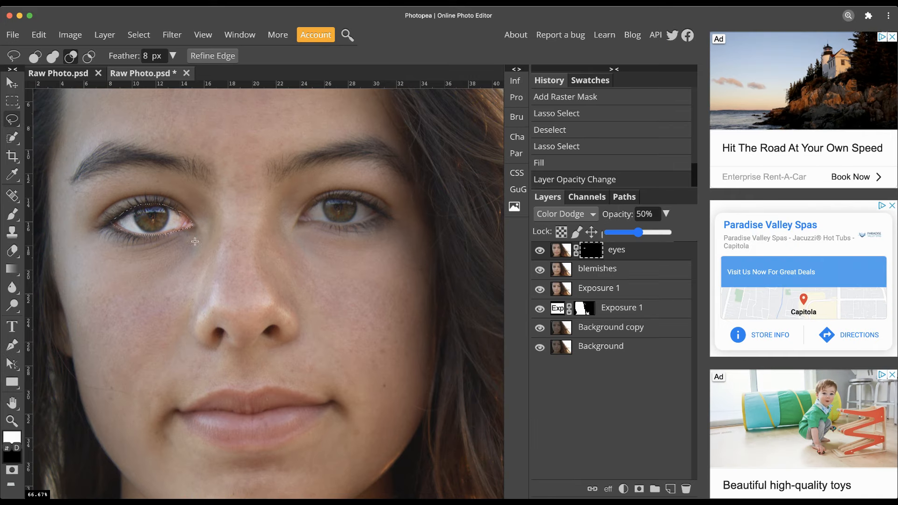
key(space)
click(230, 255)
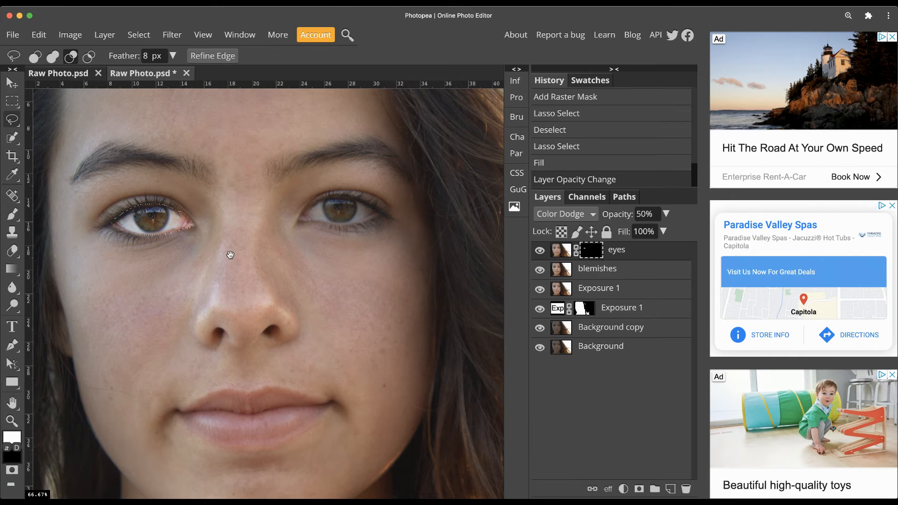
drag(231, 255, 298, 269)
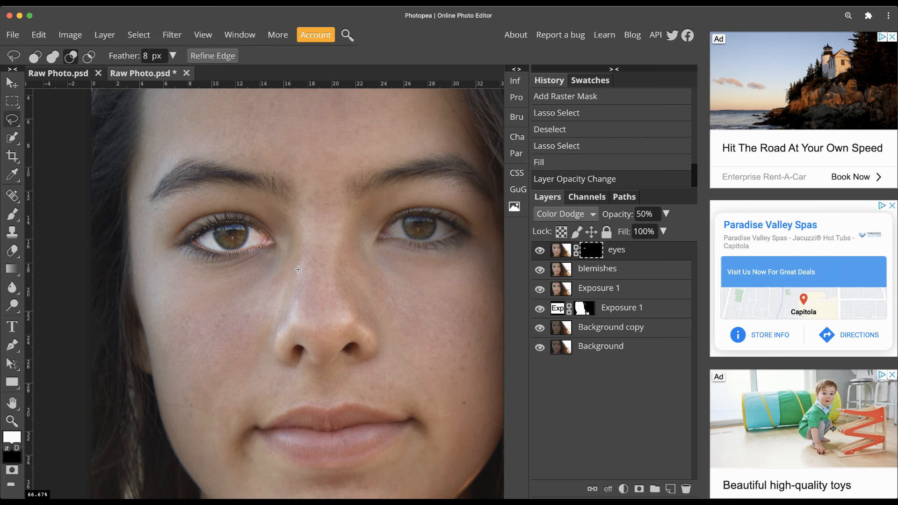
key(ctrl+plus)
key(ctrl+plus)
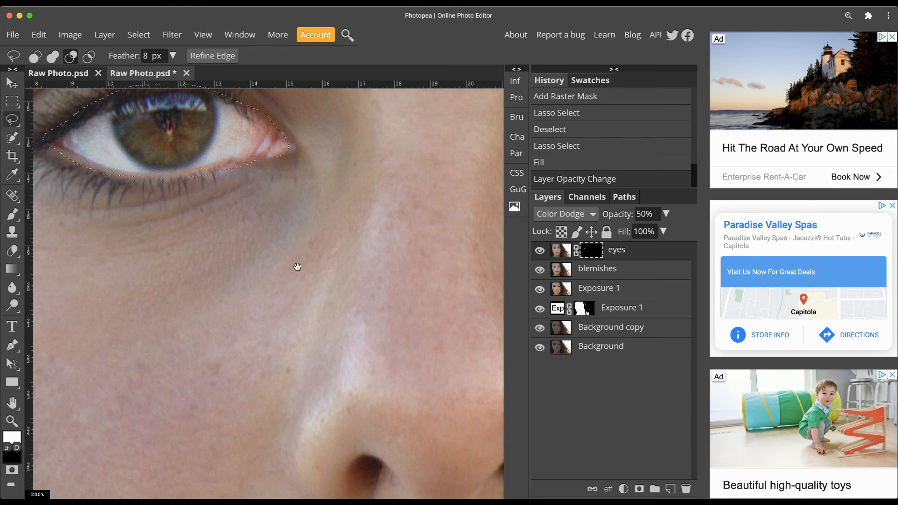
mouse_move(297, 266)
mouse_down()
mouse_move(328, 332)
mouse_move(357, 332)
mouse_up()
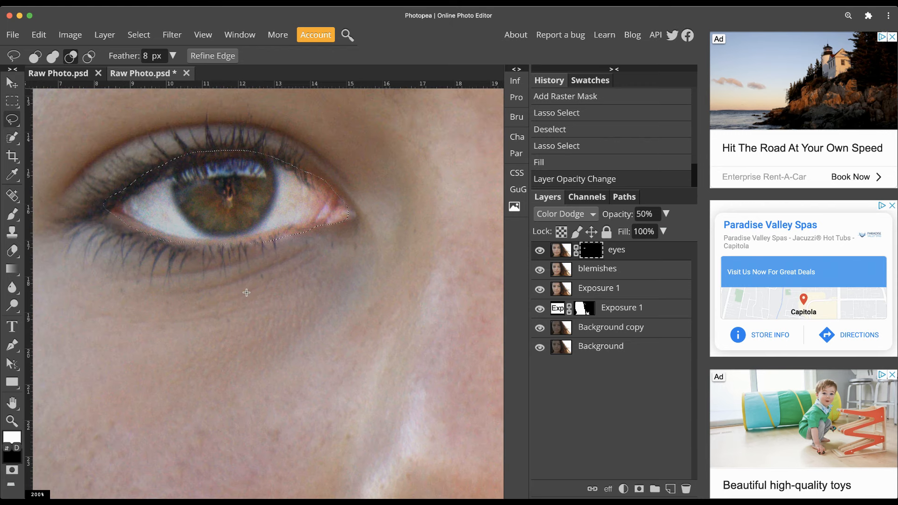
key(ctrl+d)
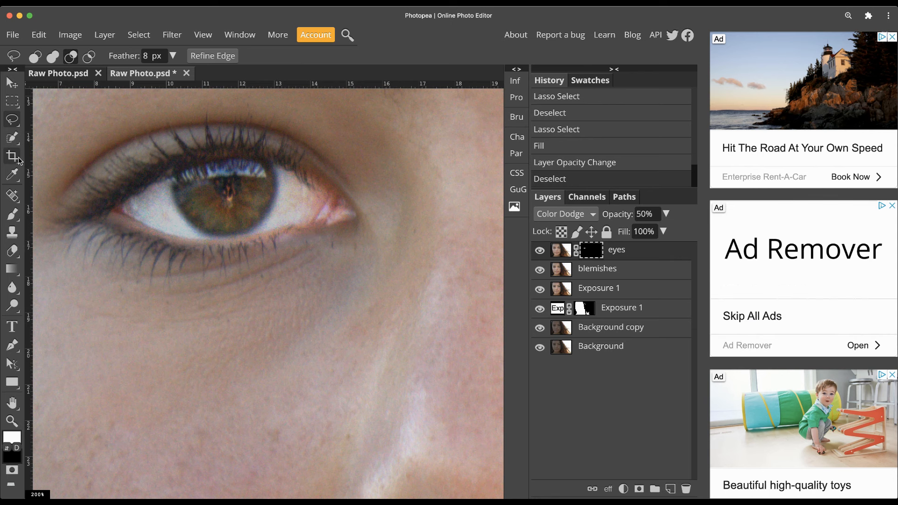
- Paint the eyes layer's mask around the brightened eye's inner corner with the Brush tool in Soft Light mode at 60% opacity
click(13, 214)
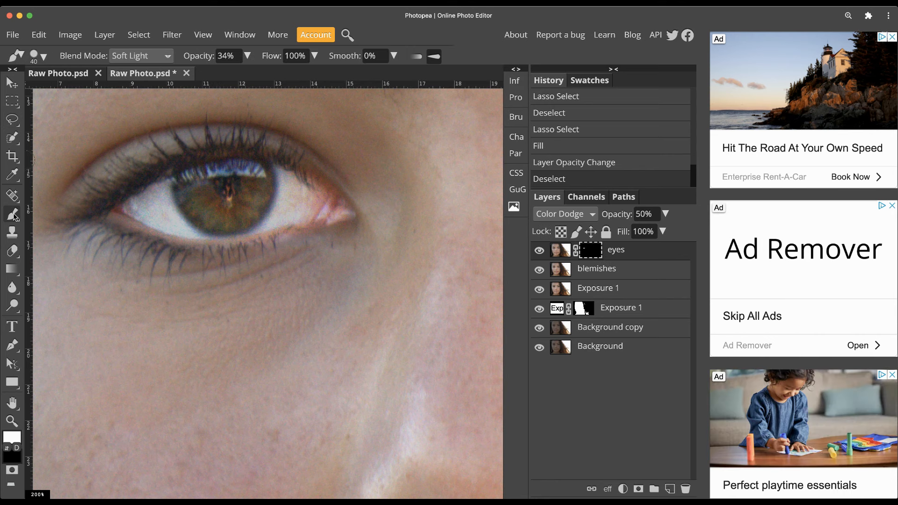
click(165, 58)
click(247, 55)
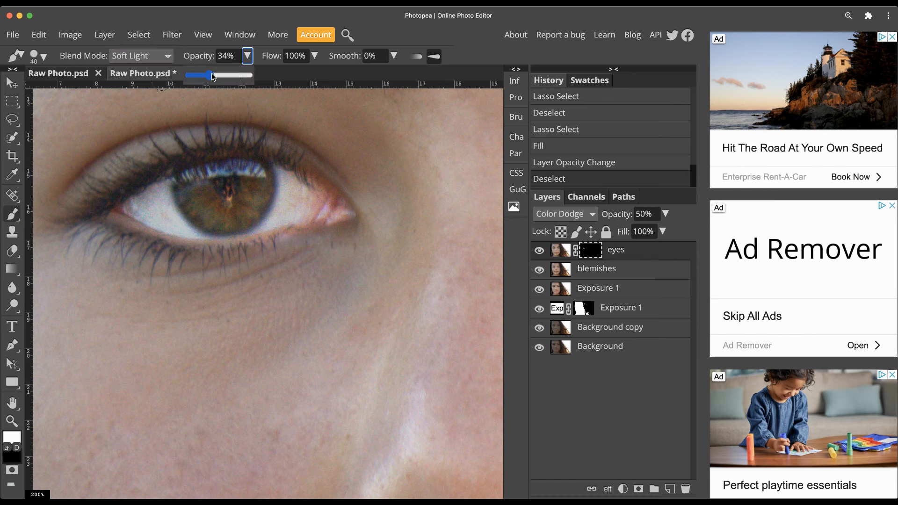
drag(212, 77, 225, 78)
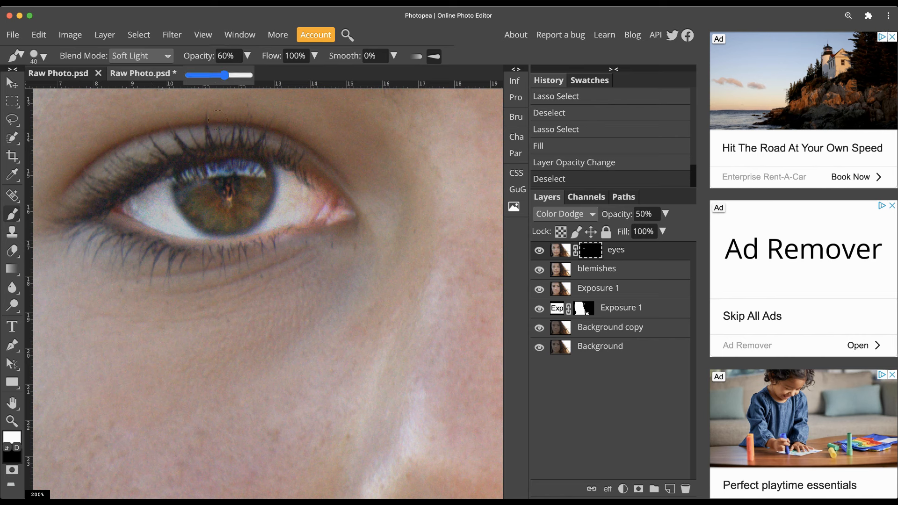
click(209, 150)
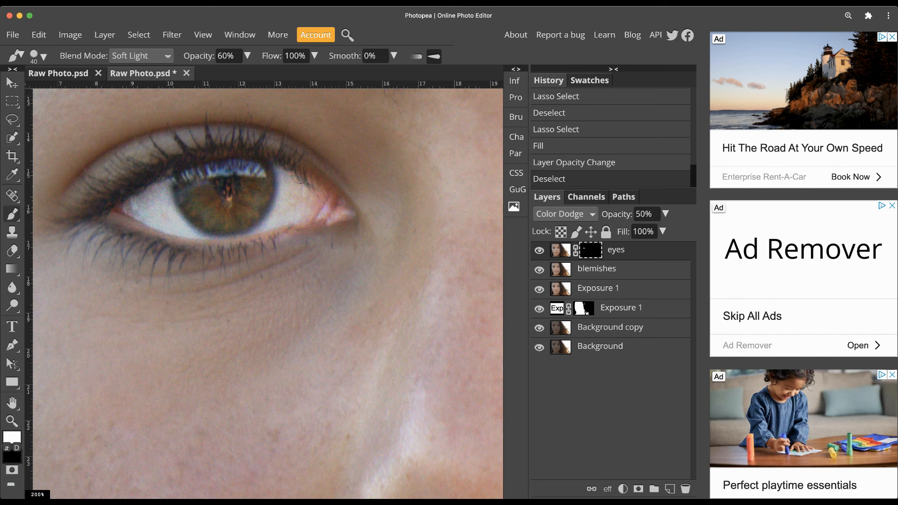
mouse_move(299, 175)
mouse_down()
mouse_move(335, 210)
mouse_move(330, 241)
mouse_up()
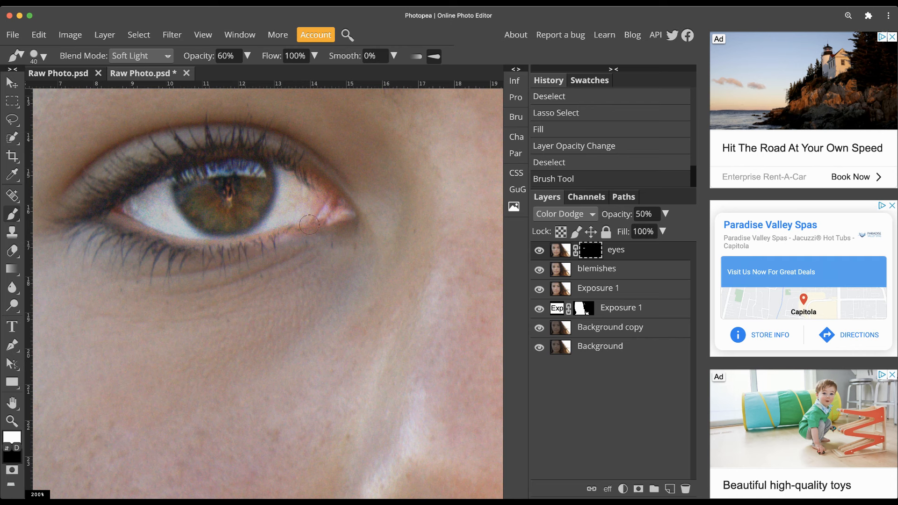
click(347, 210)
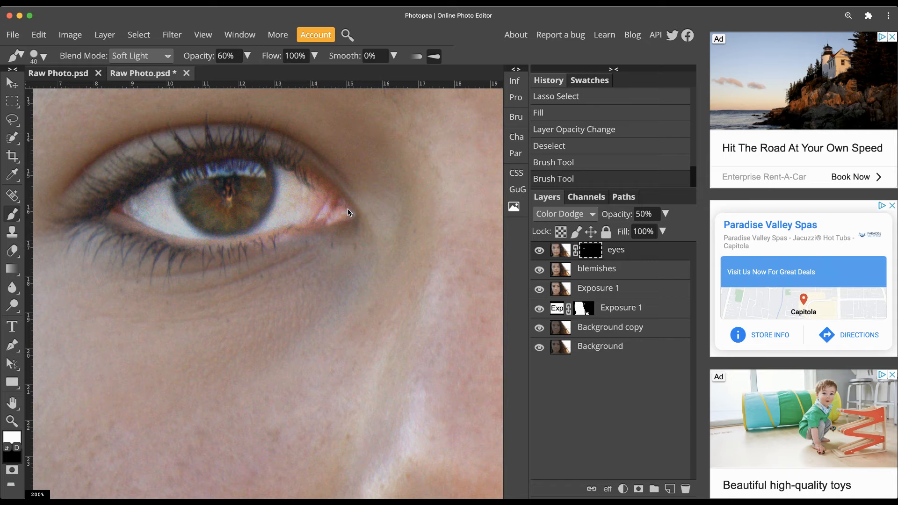
key(super+minus)
key(super+minus)
key(super+minus)
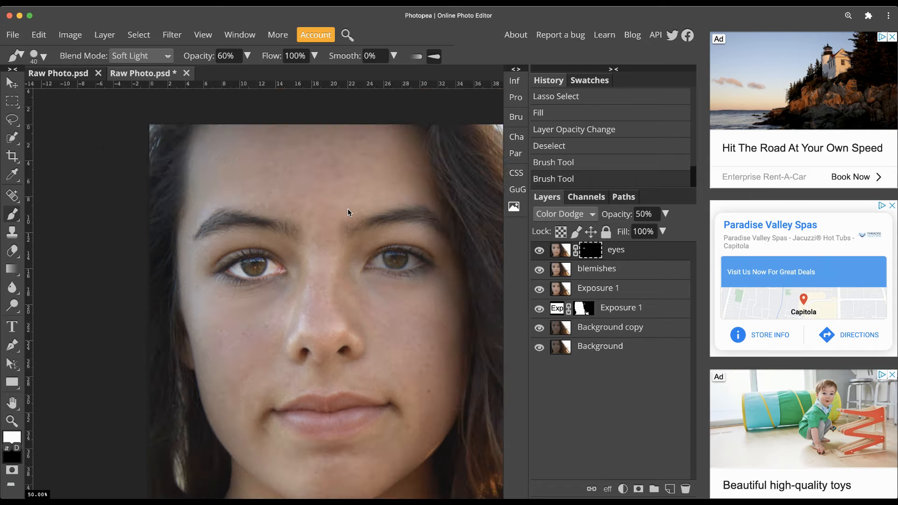
key(super+minus)
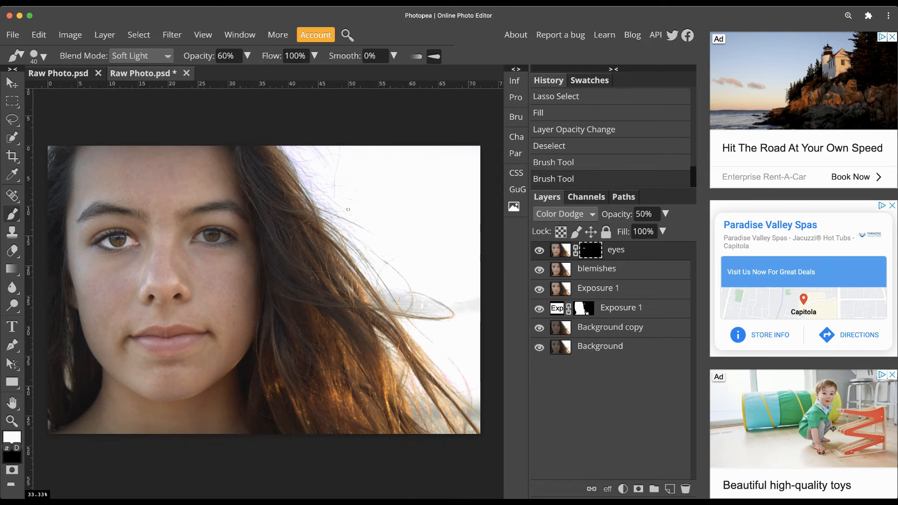